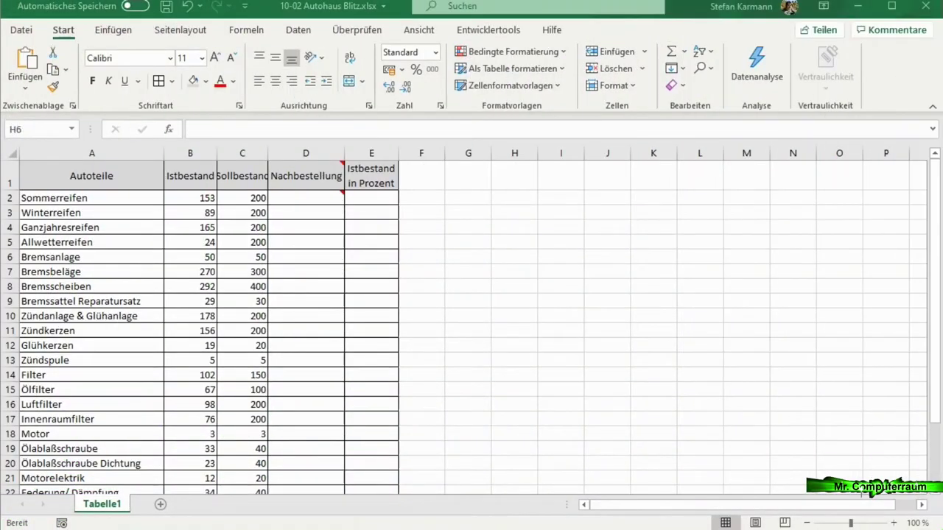
# Autofit the Sollbestand column and enter the reorder formula =C2-B2 in D2.
pyautogui.click(217, 154)
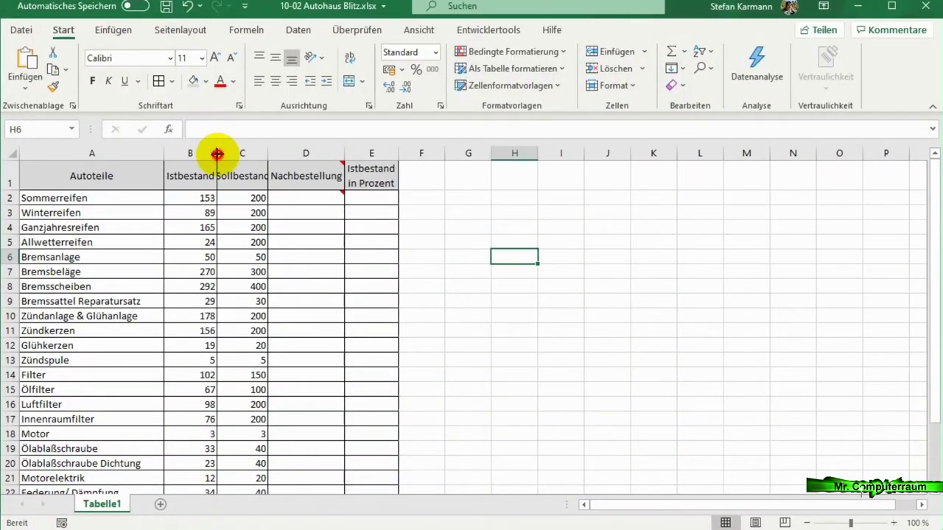
pyautogui.doubleClick(268, 153)
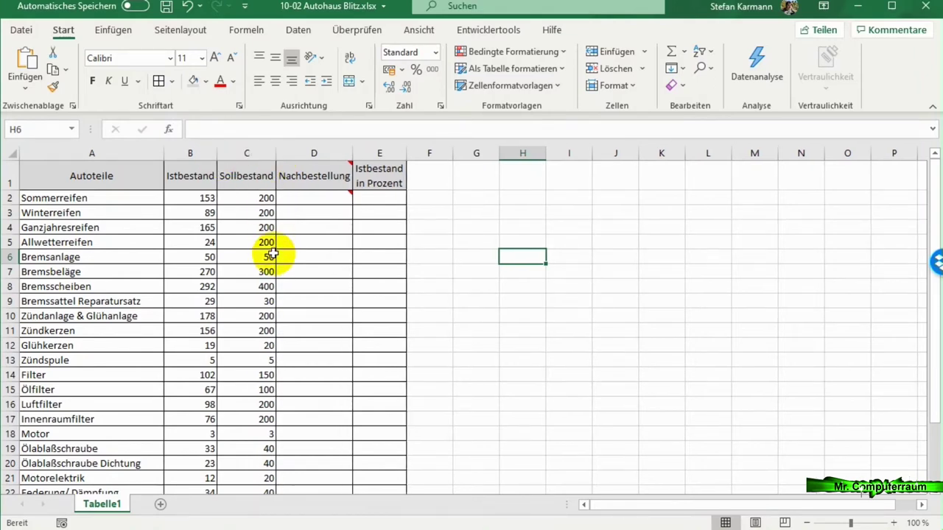
pyautogui.click(307, 196)
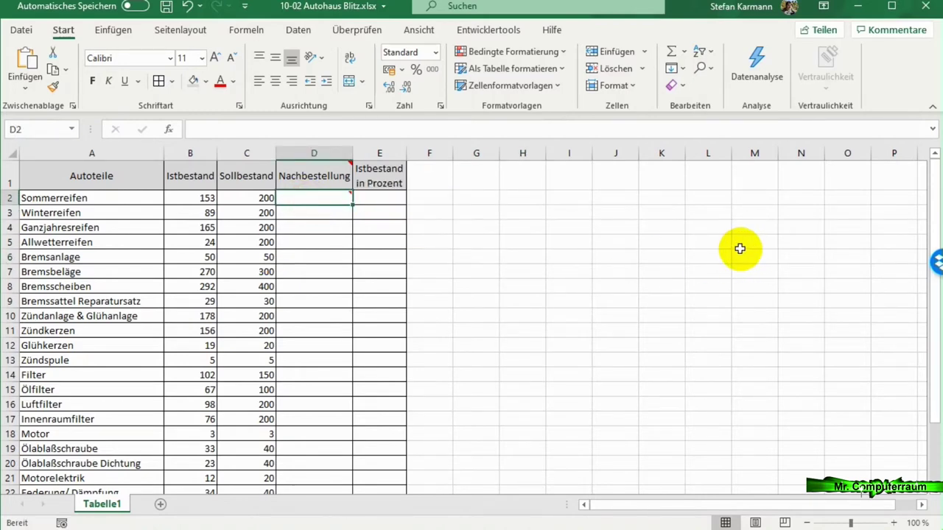
pyautogui.write('=')
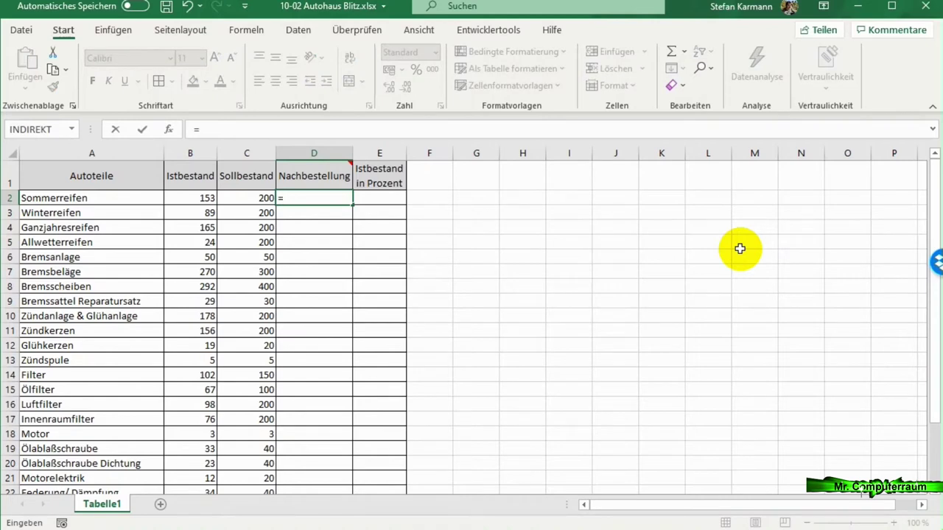
pyautogui.click(266, 200)
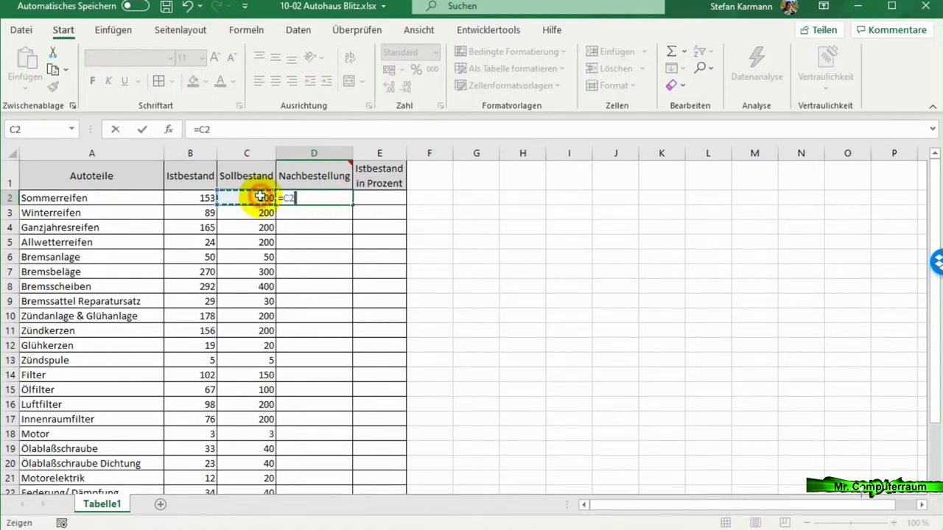
pyautogui.write('-')
pyautogui.click(189, 198)
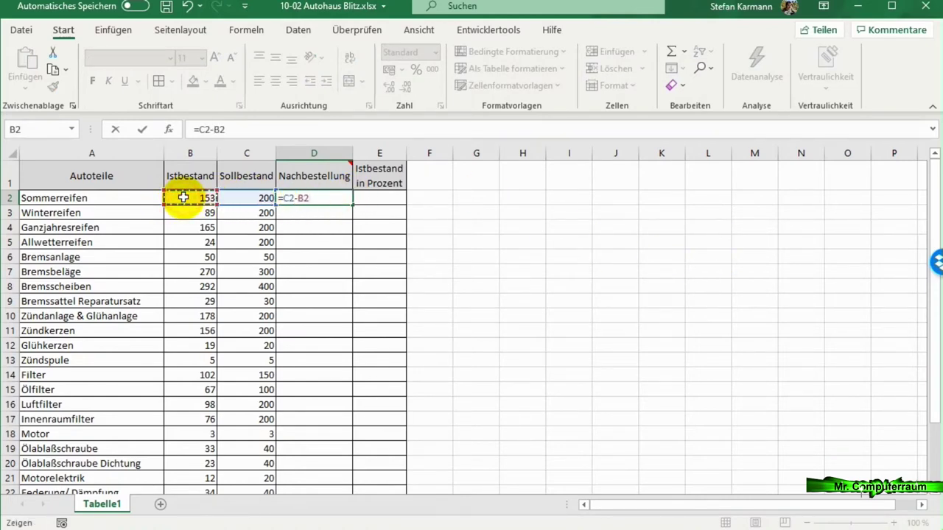
pyautogui.press('Return')
# Fill the =C2-B2 formula down the whole Nachbestellung column.
pyautogui.click(312, 198)
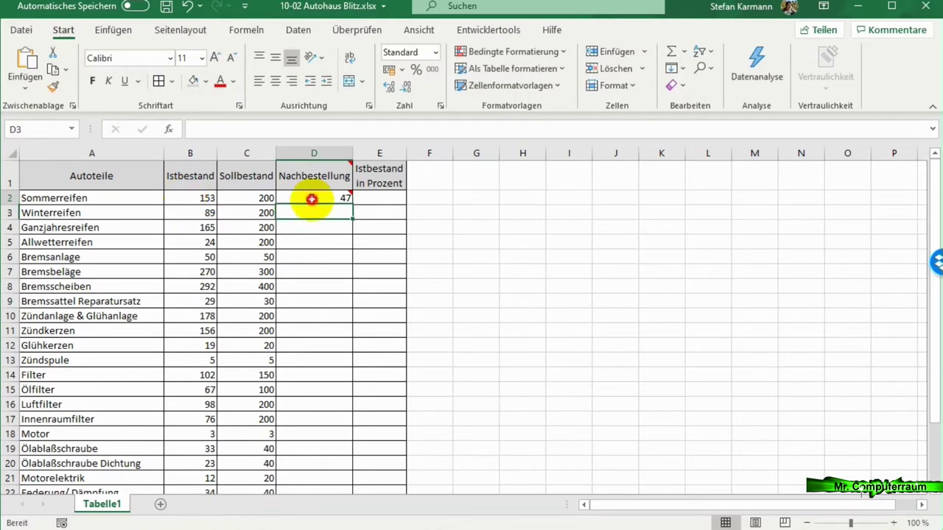
pyautogui.doubleClick(352, 205)
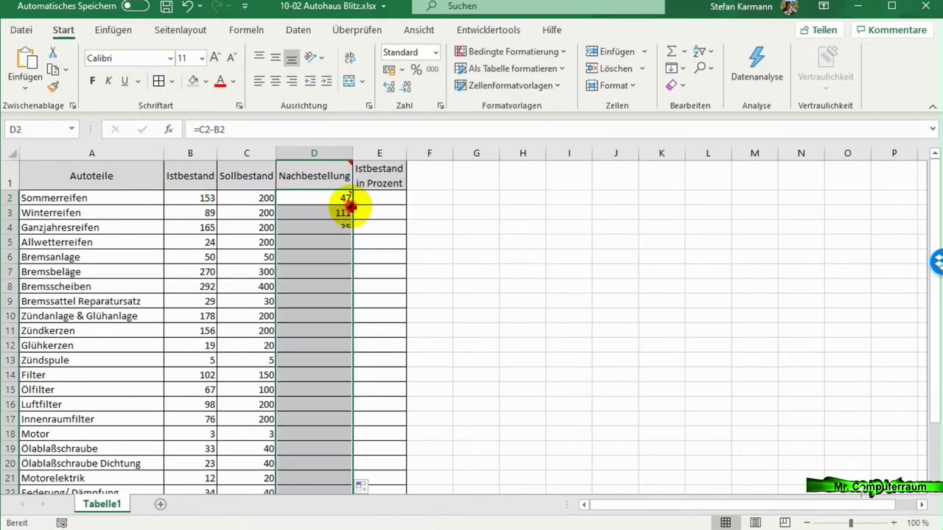
pyautogui.click(374, 200)
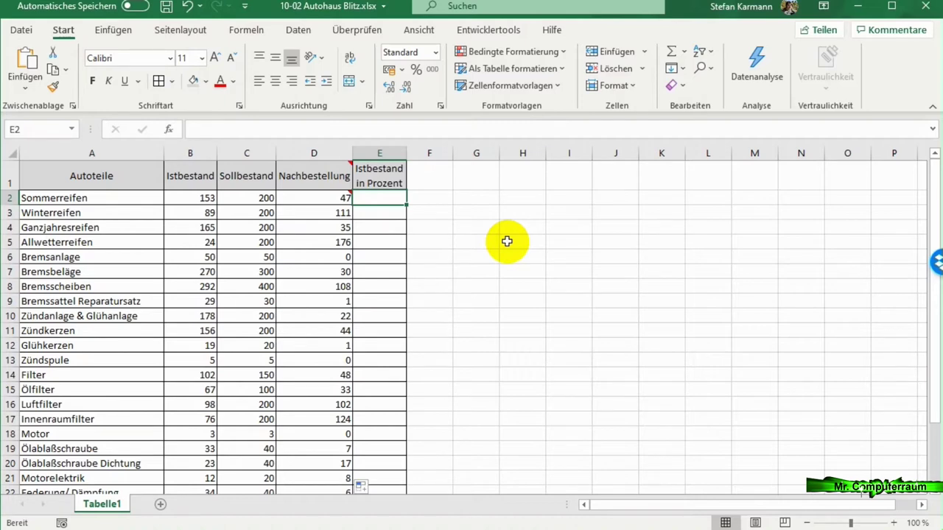
# Enter =B2/C2 in E2, format it as a percentage, and fill it down column E.
pyautogui.write('=')
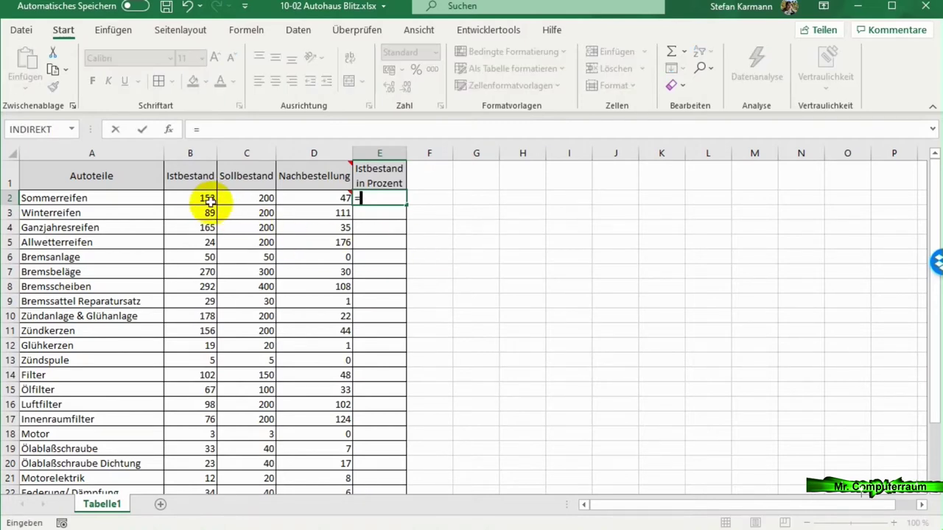
pyautogui.click(203, 197)
pyautogui.write('/')
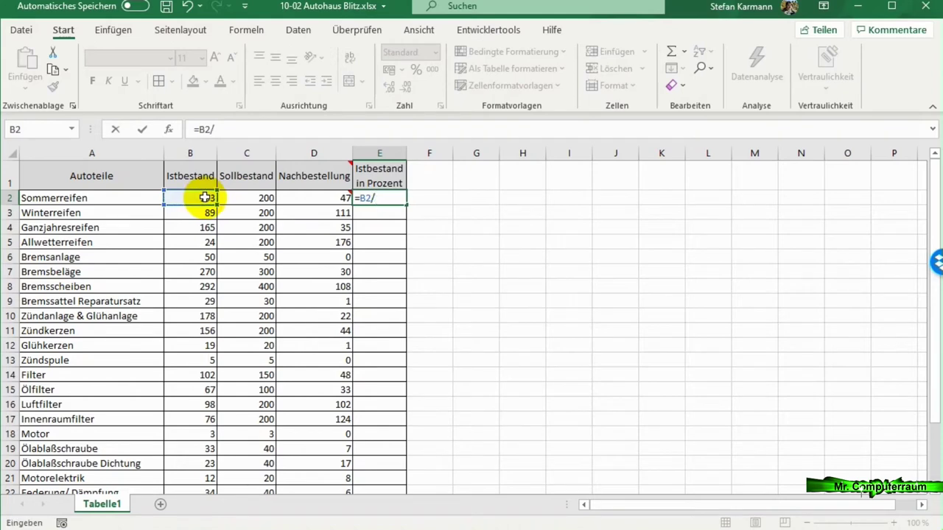
pyautogui.click(245, 198)
pyautogui.press('Return')
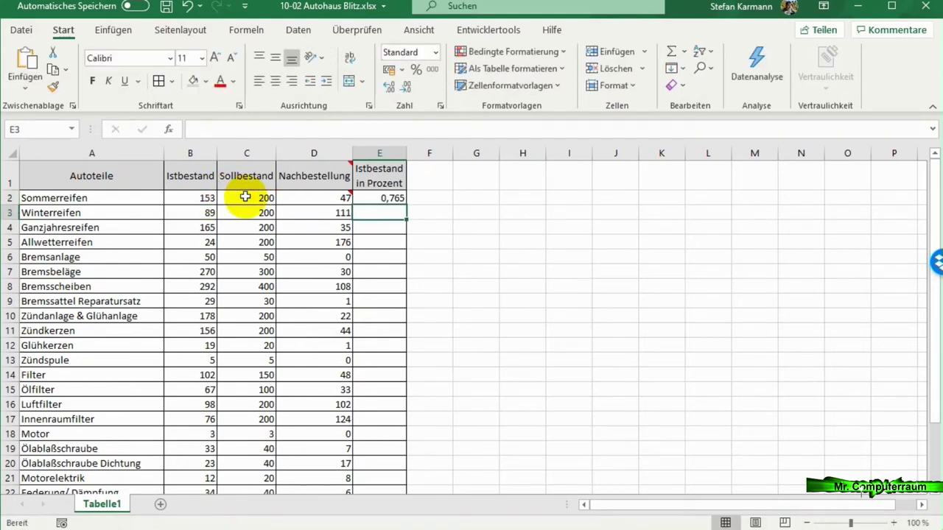
pyautogui.click(377, 198)
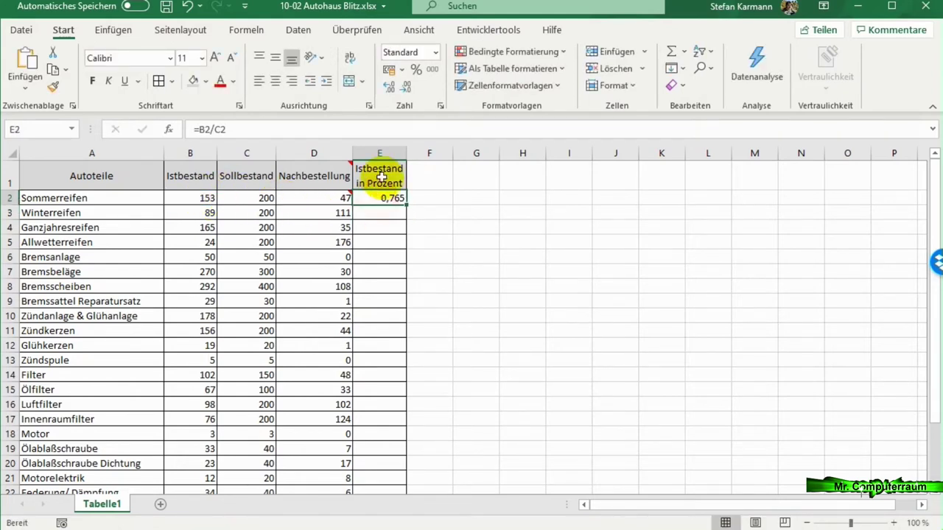
pyautogui.click(416, 68)
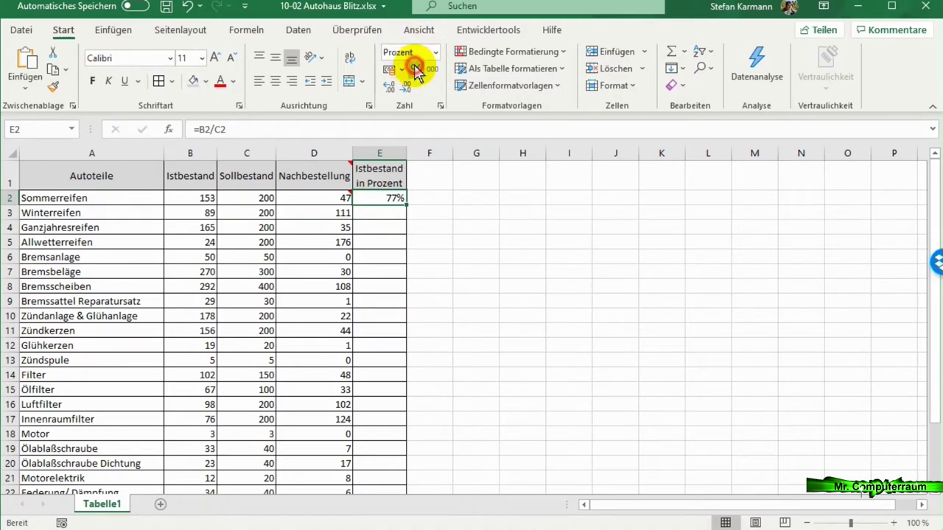
pyautogui.doubleClick(407, 205)
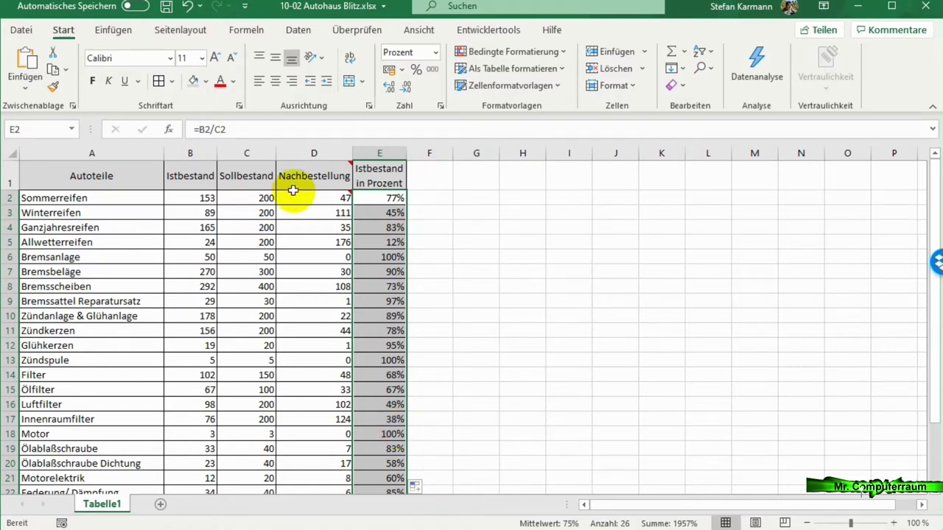
# Select D2:D27 and start a new 'Formel zur Ermittlung…' conditional formatting rule.
pyautogui.moveTo(316, 197); pyautogui.dragTo(353, 477)
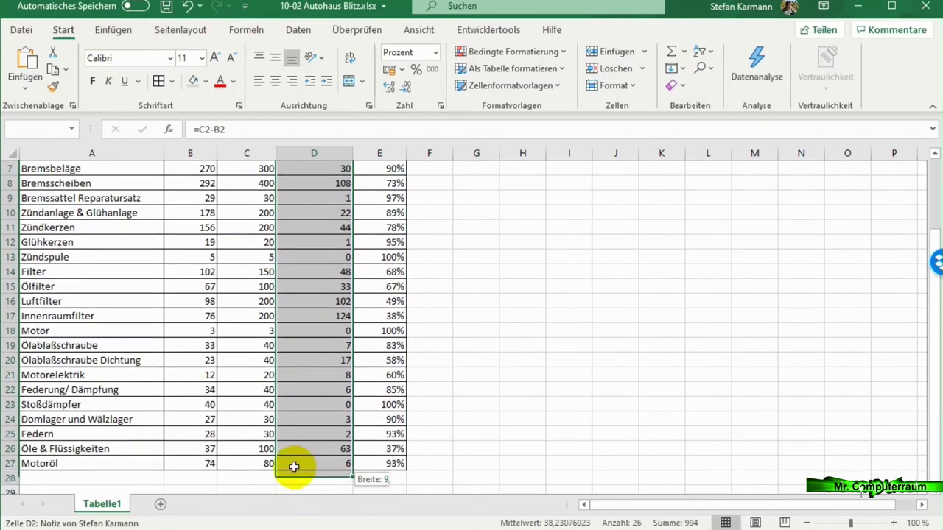
pyautogui.scroll(2, 300, 450)
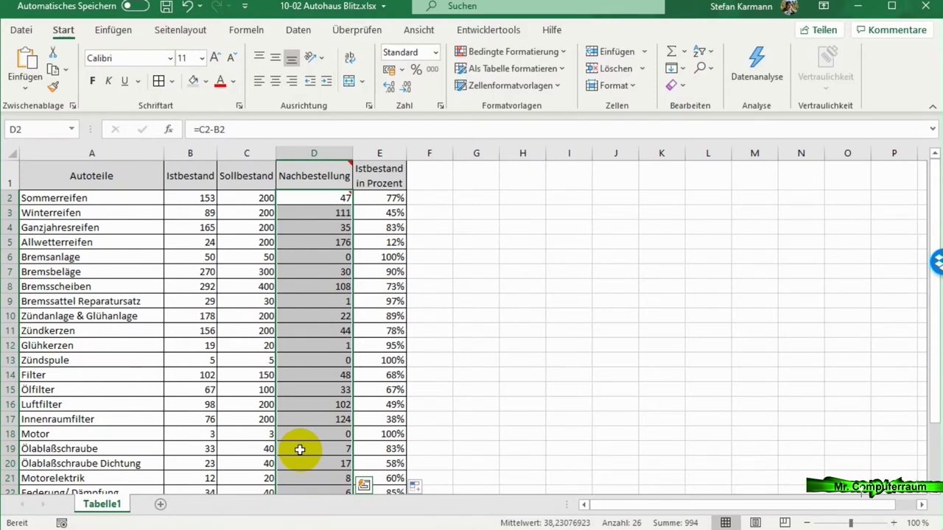
pyautogui.click(532, 56)
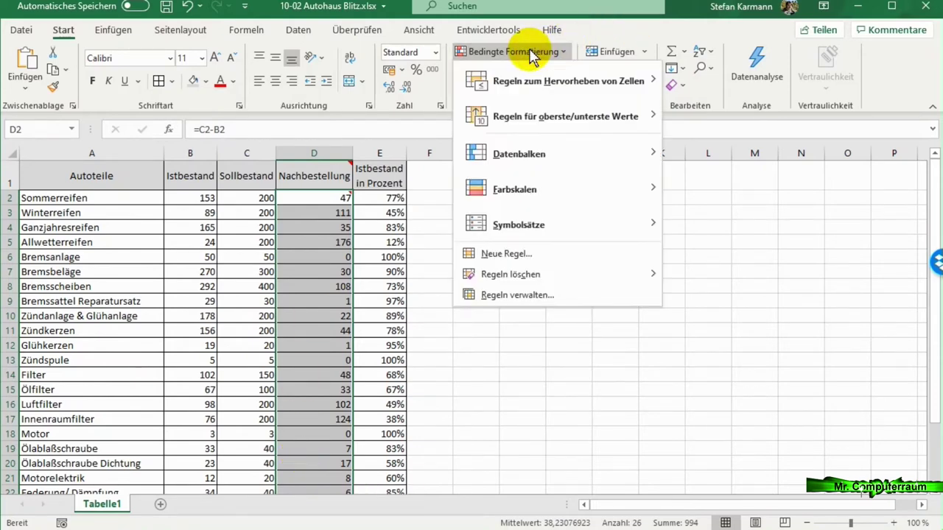
pyautogui.click(515, 254)
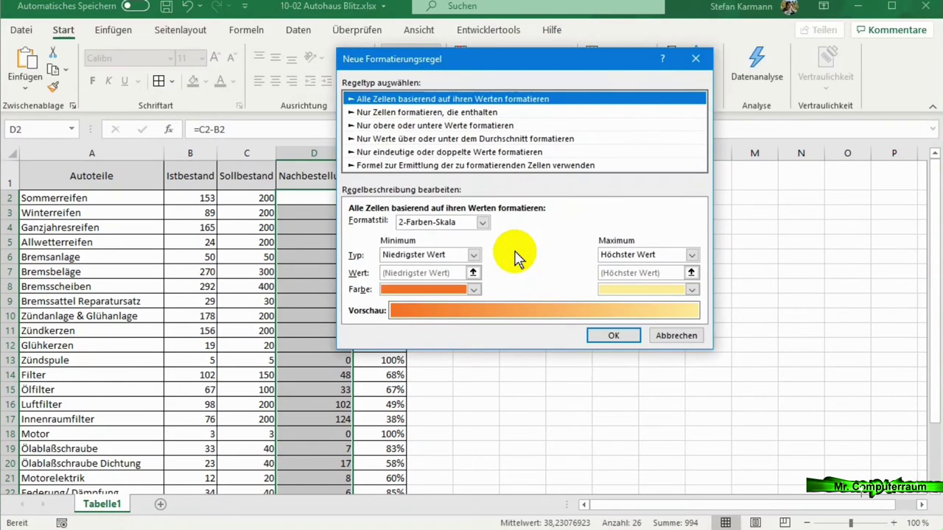
pyautogui.click(383, 165)
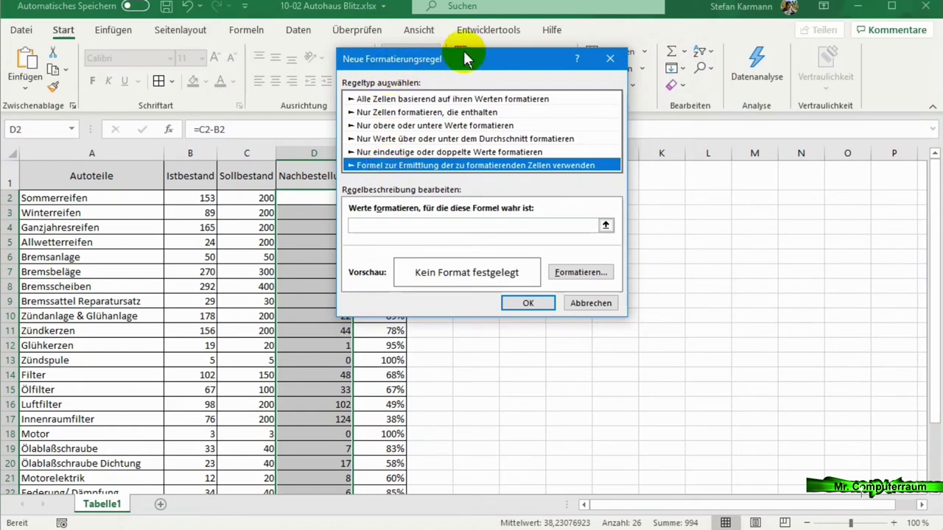
pyautogui.moveTo(465, 59); pyautogui.dragTo(625, 138)
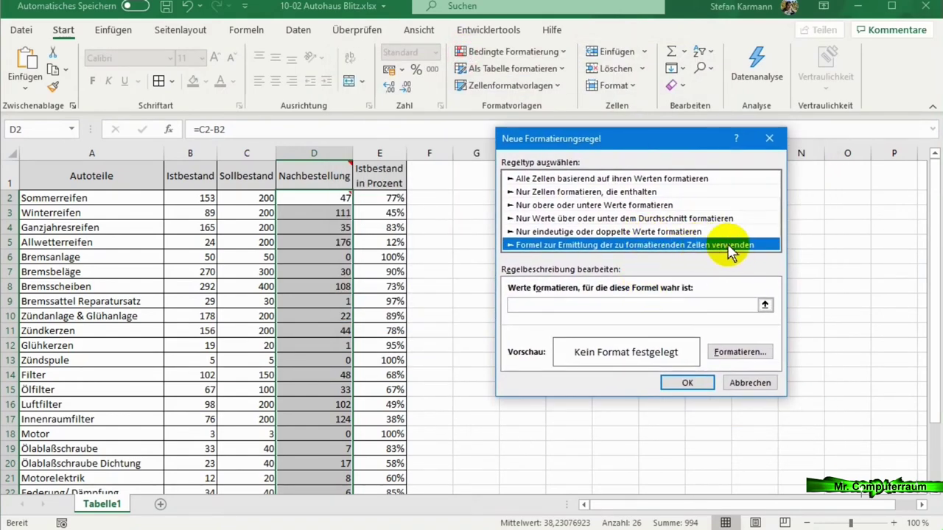
pyautogui.click(575, 306)
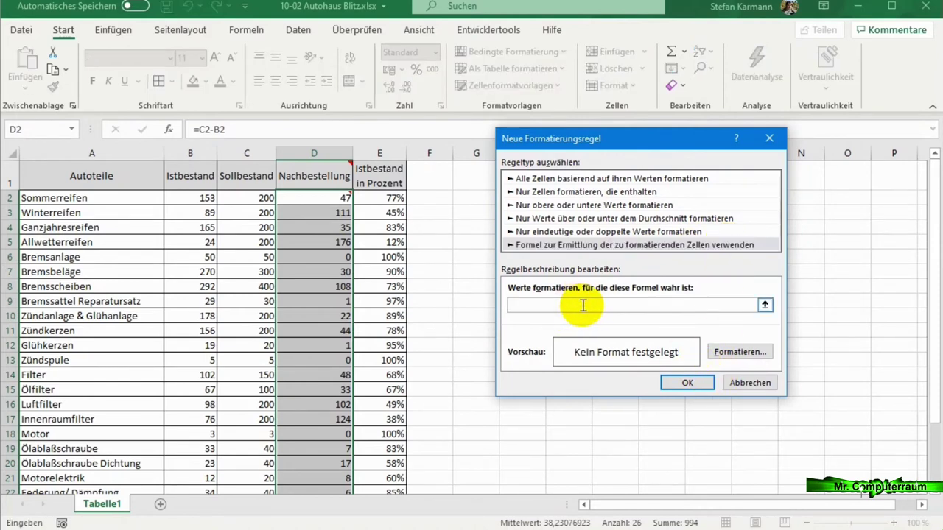
# Enter the rule condition =b2<(c2*50%) in the formula field.
pyautogui.write('=')
pyautogui.write('b2')
pyautogui.write('<')
pyautogui.write('(c2*')
pyautogui.write('50%')
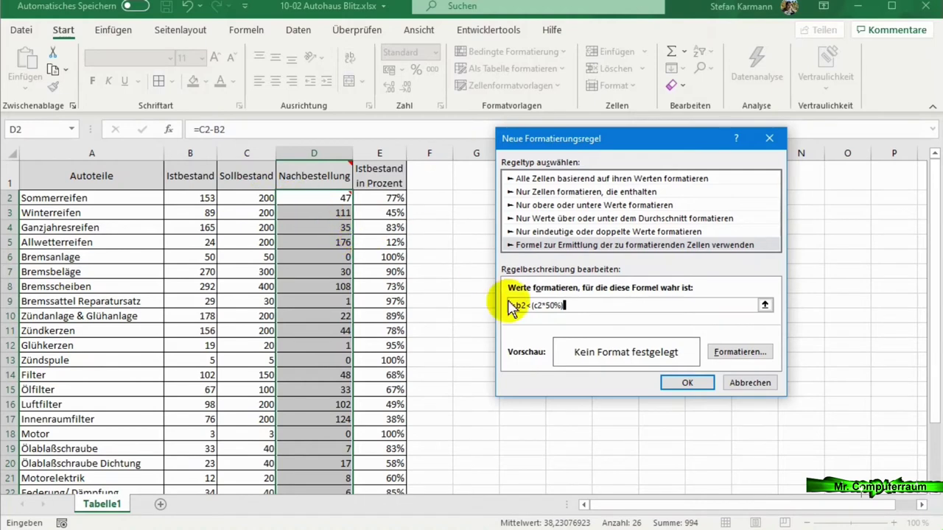
# Format the under-50% rule with a red fill and white font, then save it.
pyautogui.click(737, 353)
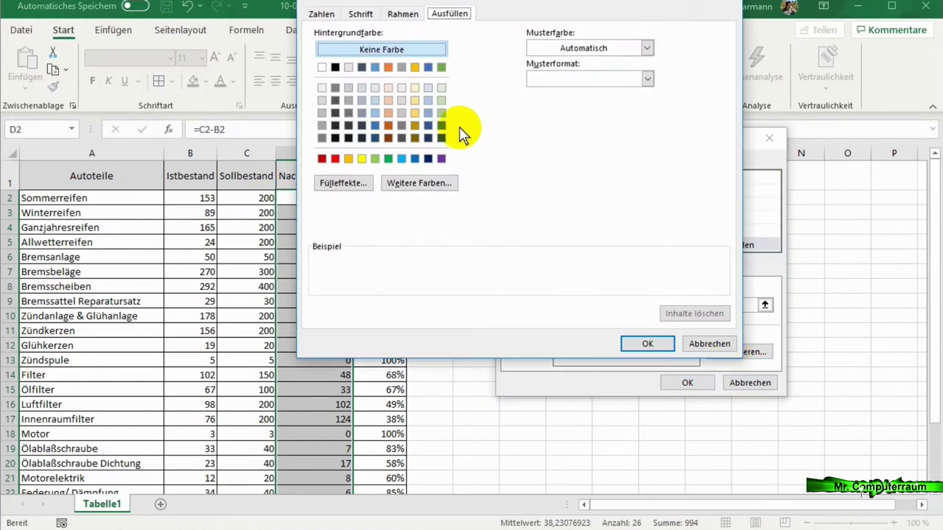
pyautogui.click(336, 160)
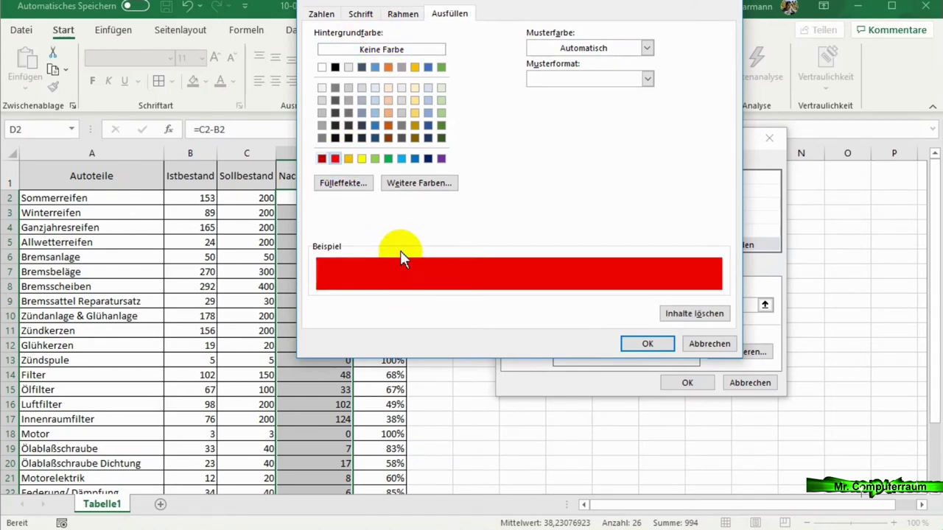
pyautogui.click(361, 14)
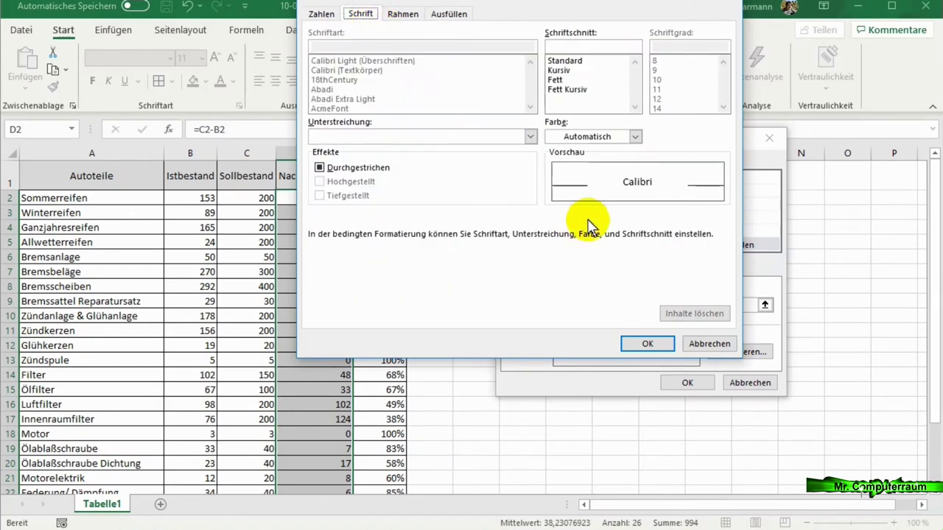
pyautogui.click(636, 136)
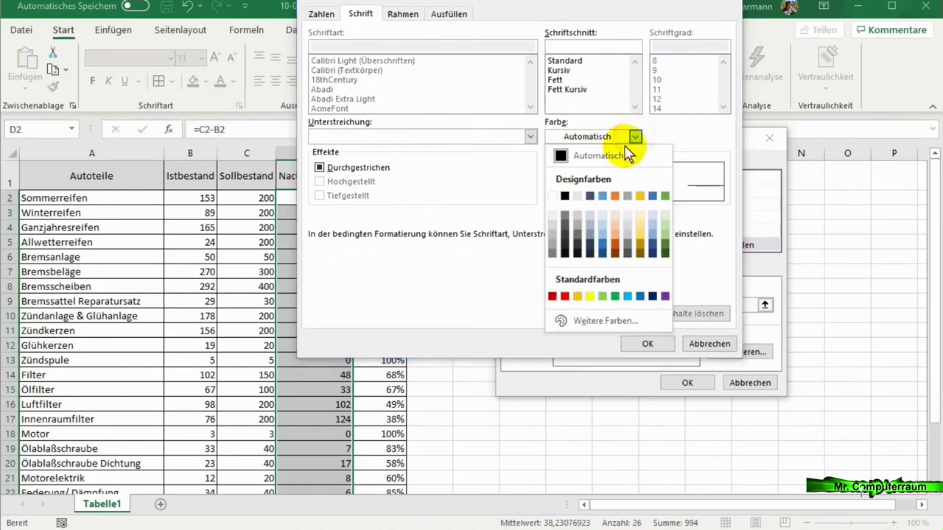
pyautogui.click(553, 199)
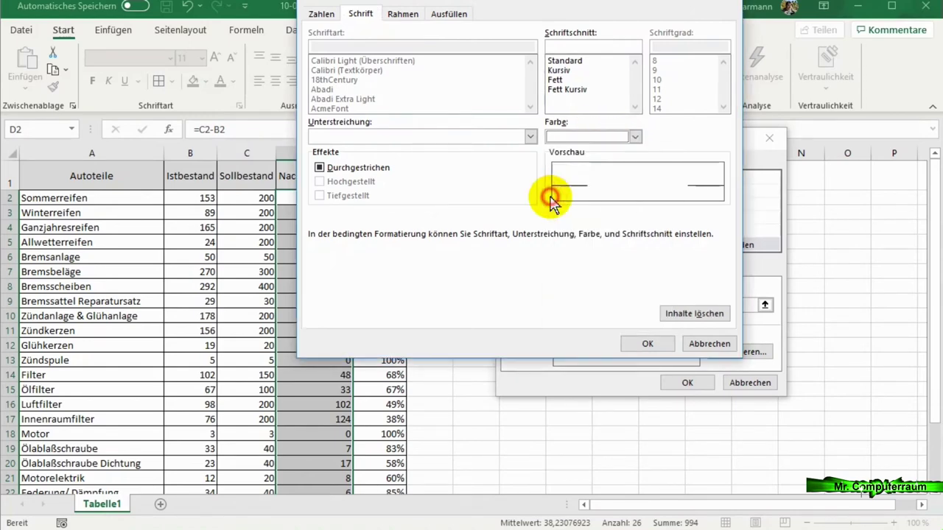
pyautogui.click(655, 344)
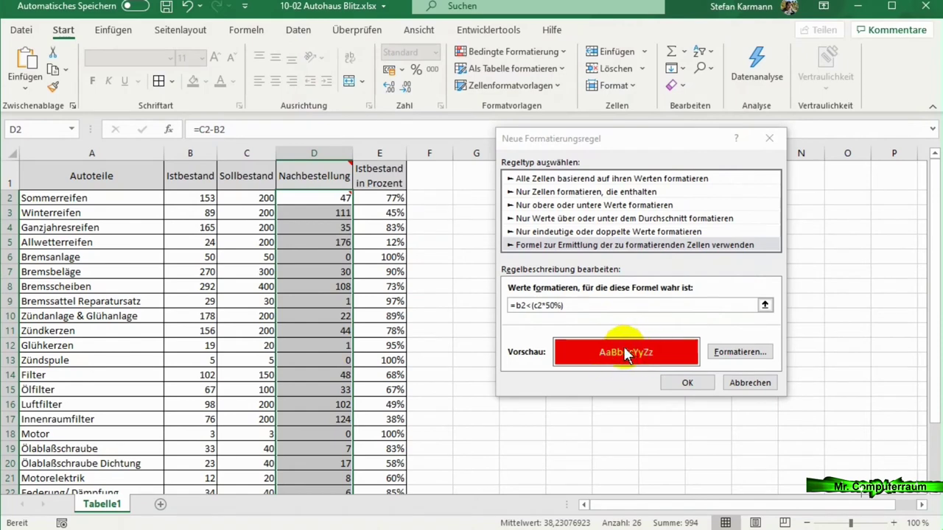
pyautogui.click(684, 383)
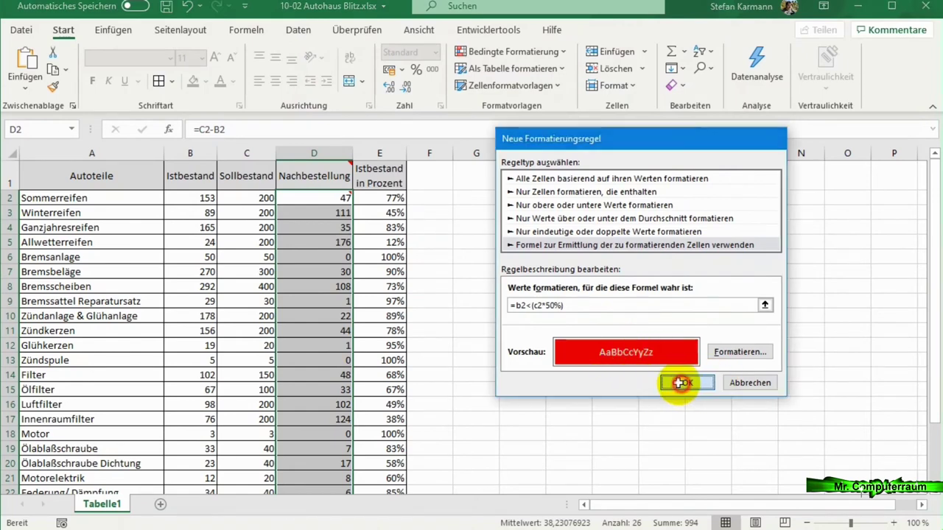
# Check the red highlighted reorder cells, then reselect D2:D27.
pyautogui.click(336, 211)
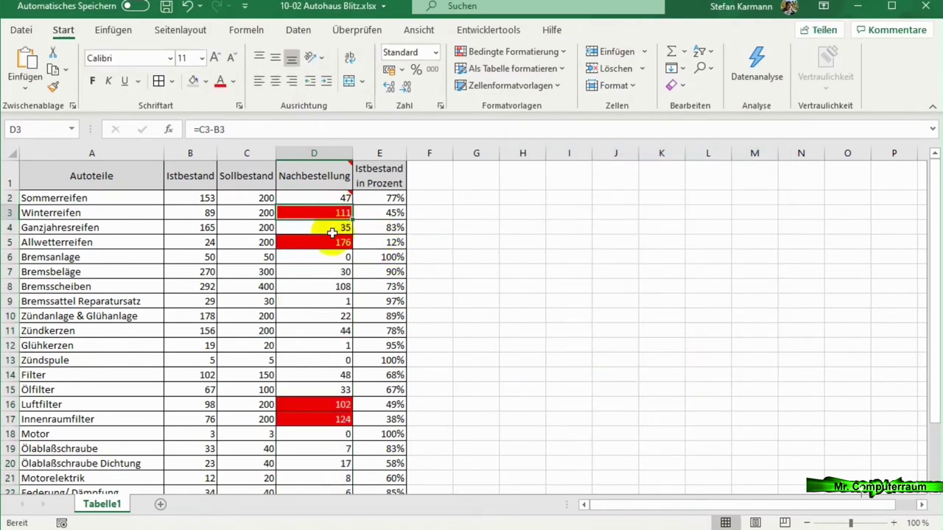
pyautogui.click(340, 242)
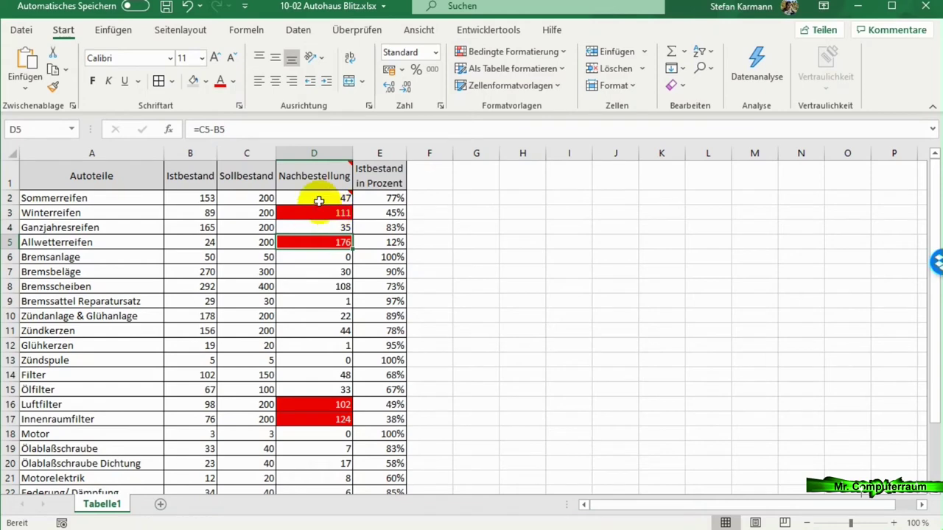
pyautogui.moveTo(316, 198); pyautogui.dragTo(311, 513)
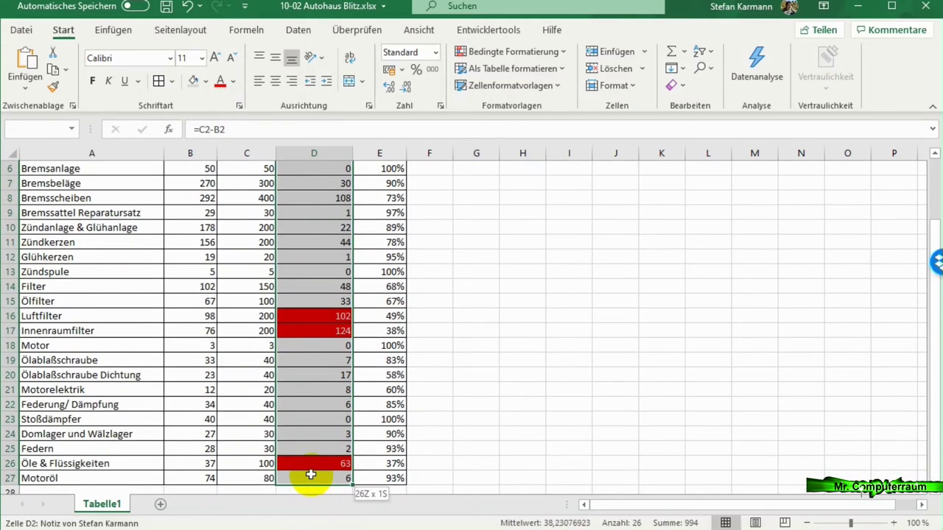
pyautogui.moveTo(310, 513); pyautogui.dragTo(309, 480)
pyautogui.scroll(2, 366, 396)
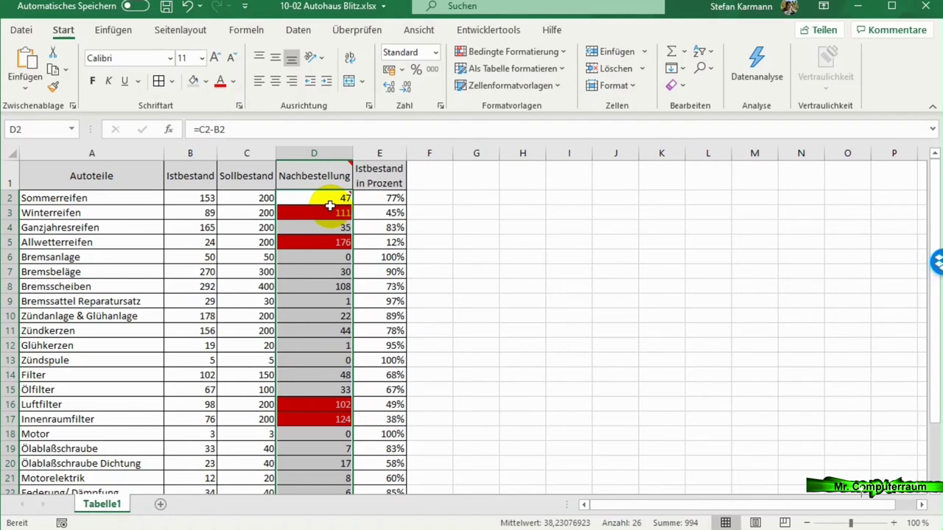
# Create a second formula rule for D2:D27 with condition =b2<(c2*70%).
pyautogui.click(531, 55)
pyautogui.click(516, 252)
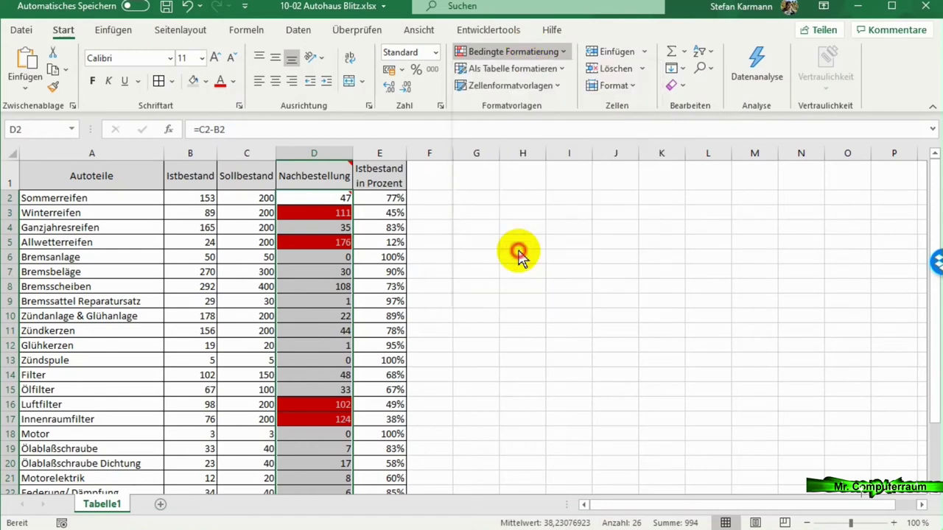
pyautogui.click(478, 228)
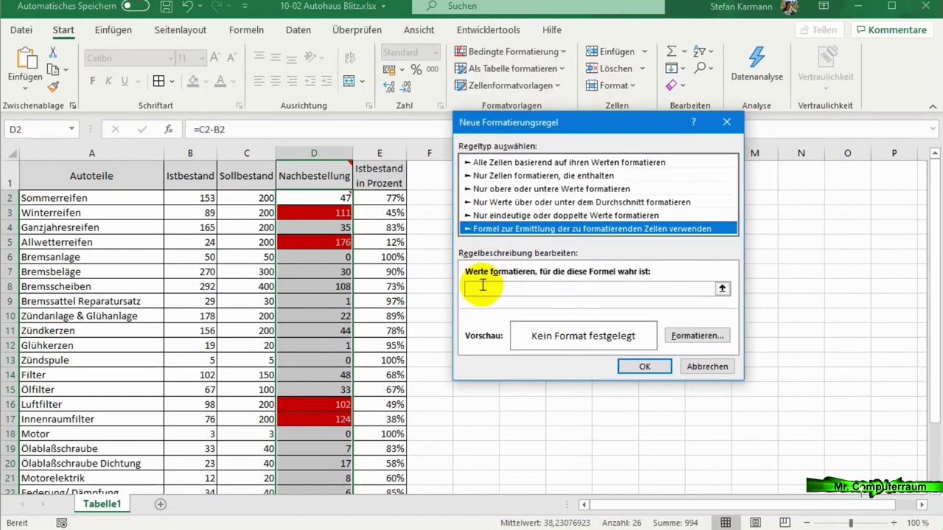
pyautogui.write('=b2')
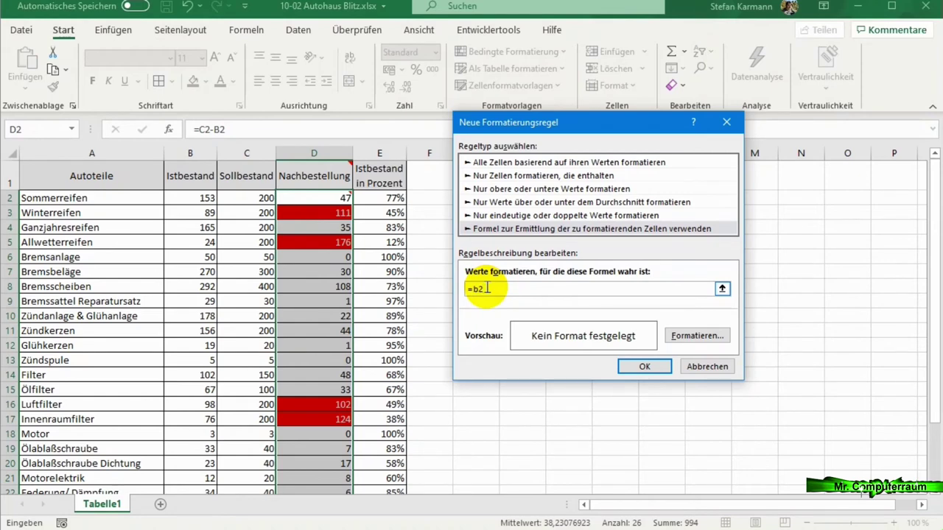
pyautogui.write('<(c')
pyautogui.write('2')
pyautogui.write('*7')
pyautogui.write('0%')
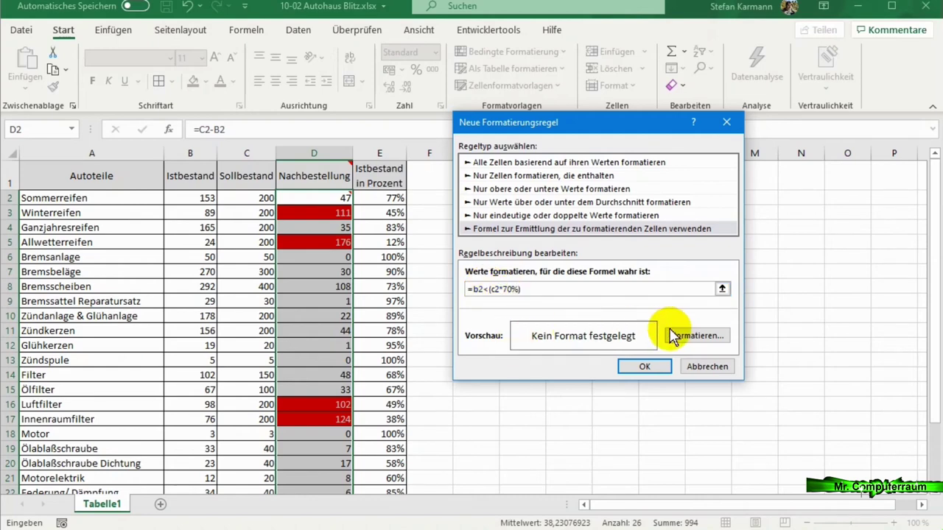
# Give the 70% rule a yellow fill and apply it to the Nachbestellung cells.
pyautogui.click(691, 335)
pyautogui.click(556, 77)
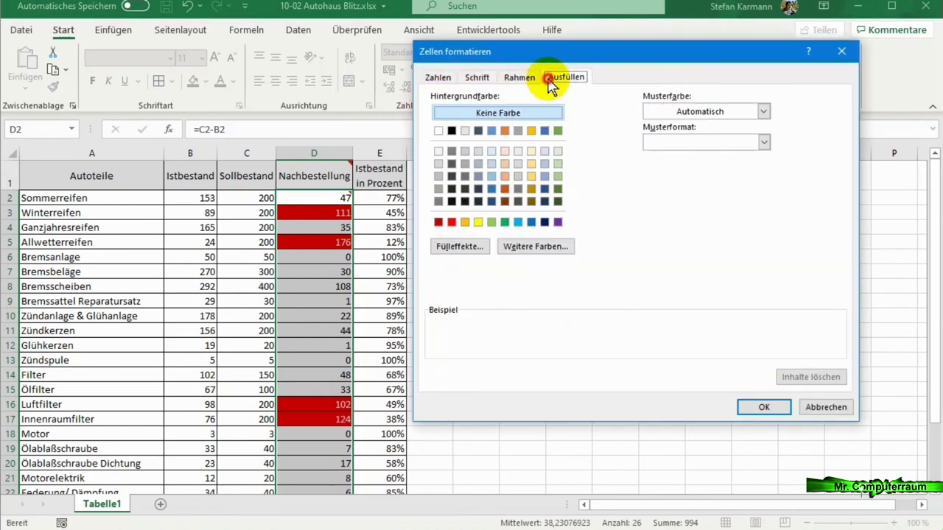
pyautogui.click(479, 223)
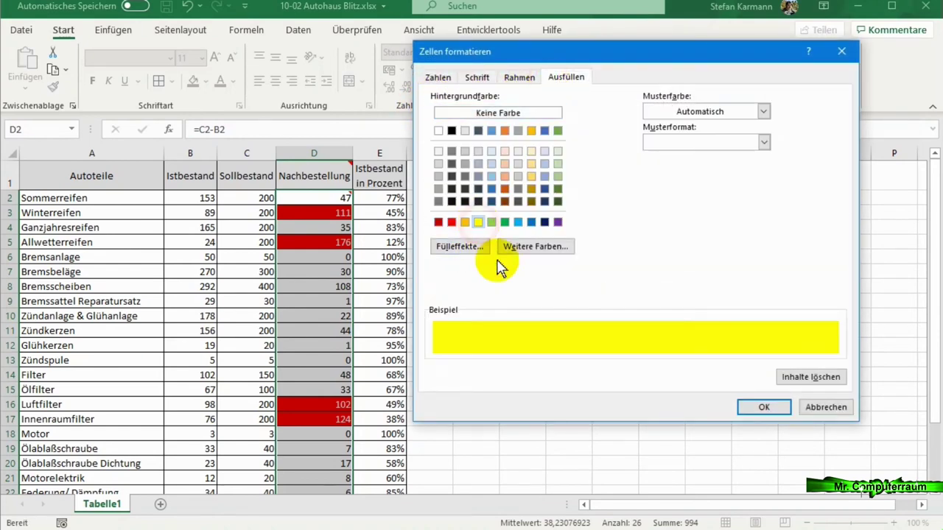
pyautogui.click(770, 408)
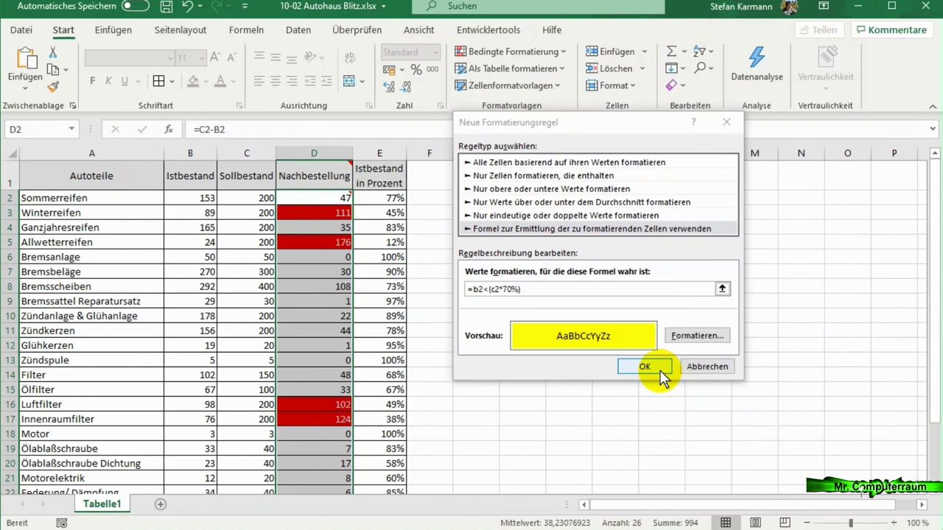
pyautogui.click(644, 367)
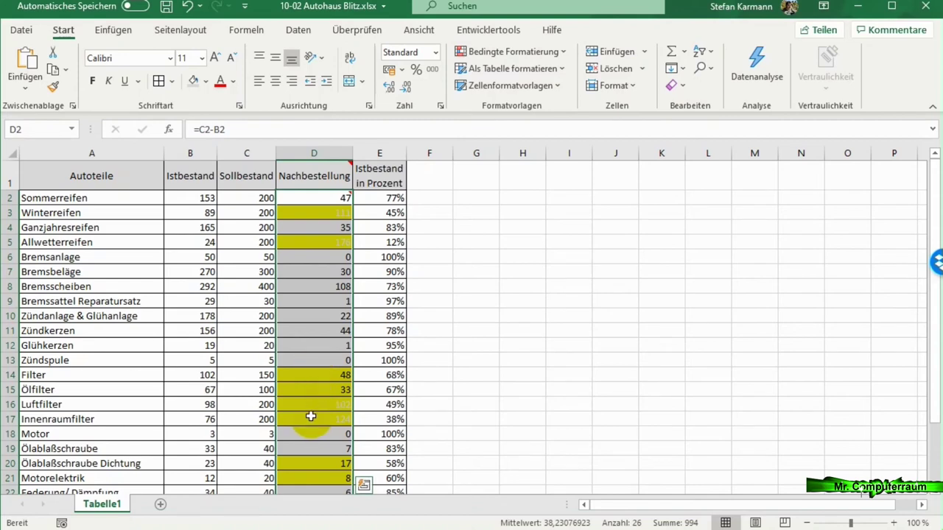
# In Regeln verwalten, move the yellow 70% rule below the red 50% rule.
pyautogui.click(486, 50)
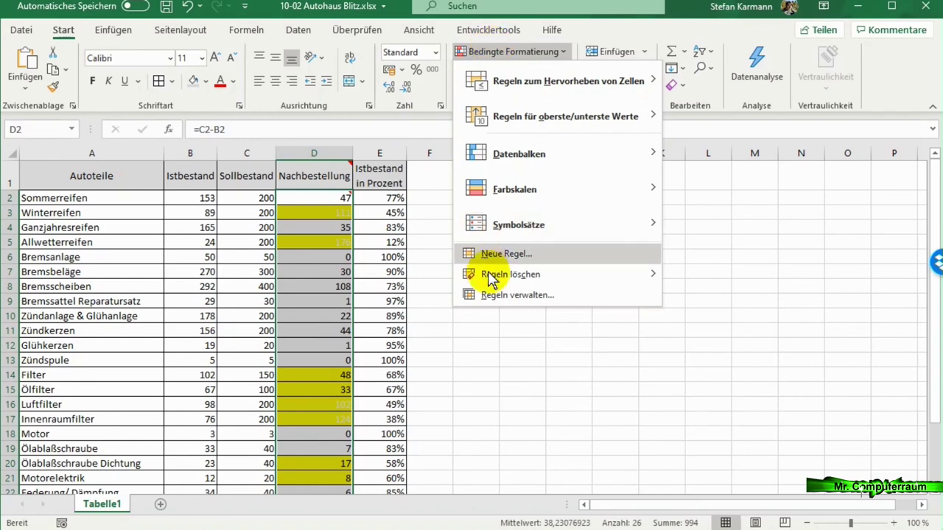
pyautogui.click(490, 294)
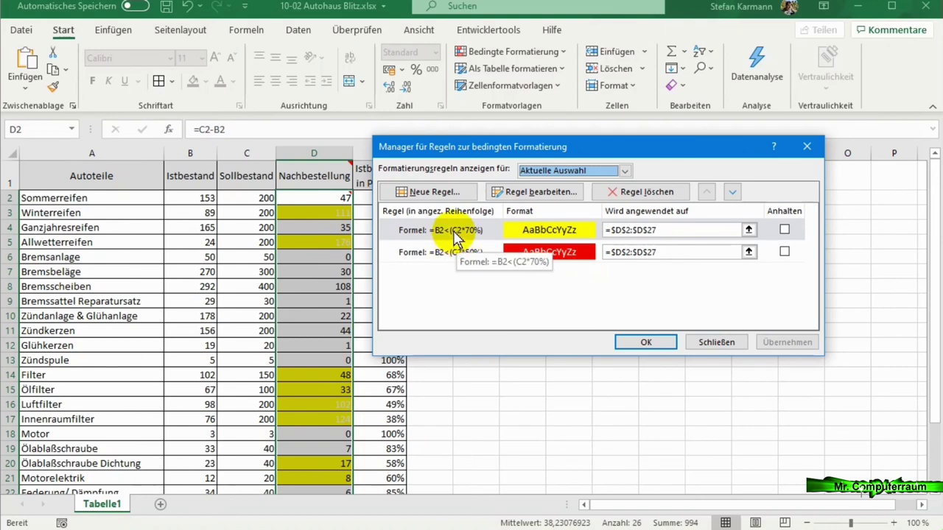
pyautogui.click(451, 231)
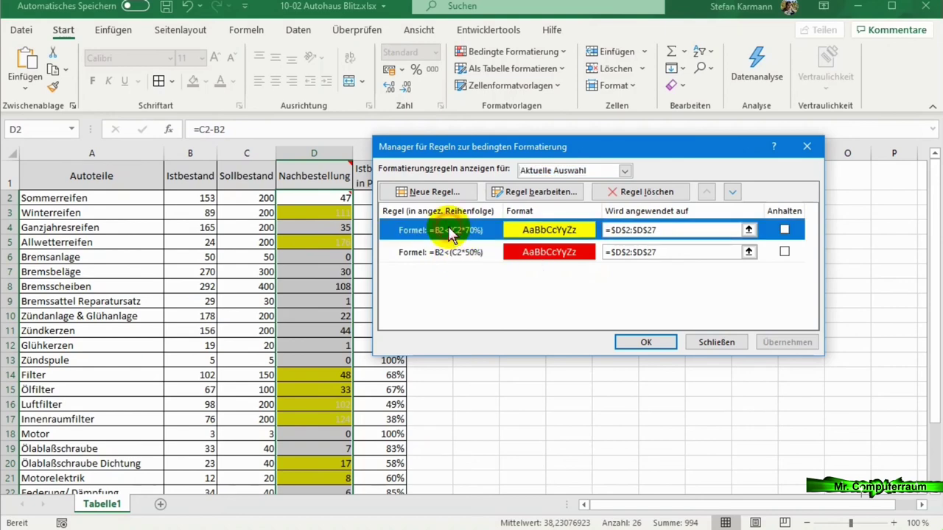
pyautogui.click(732, 194)
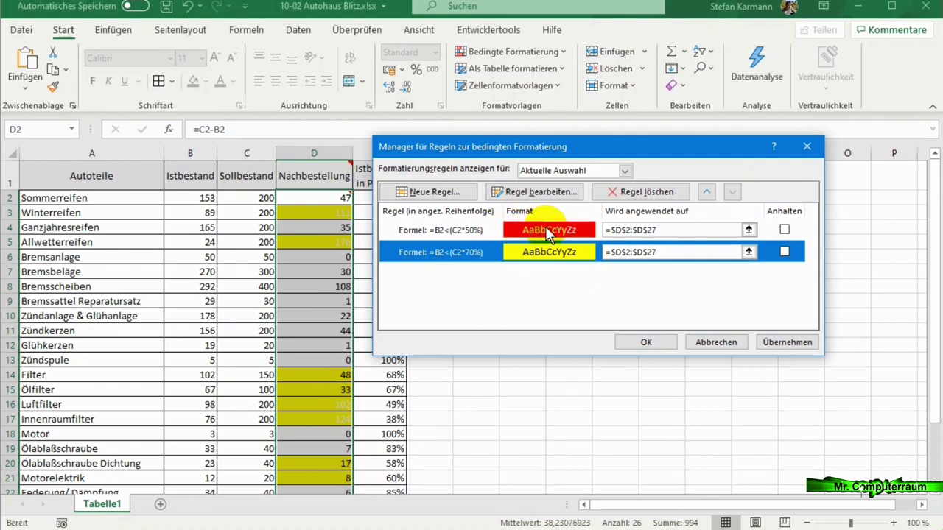
pyautogui.click(635, 343)
pyautogui.click(613, 360)
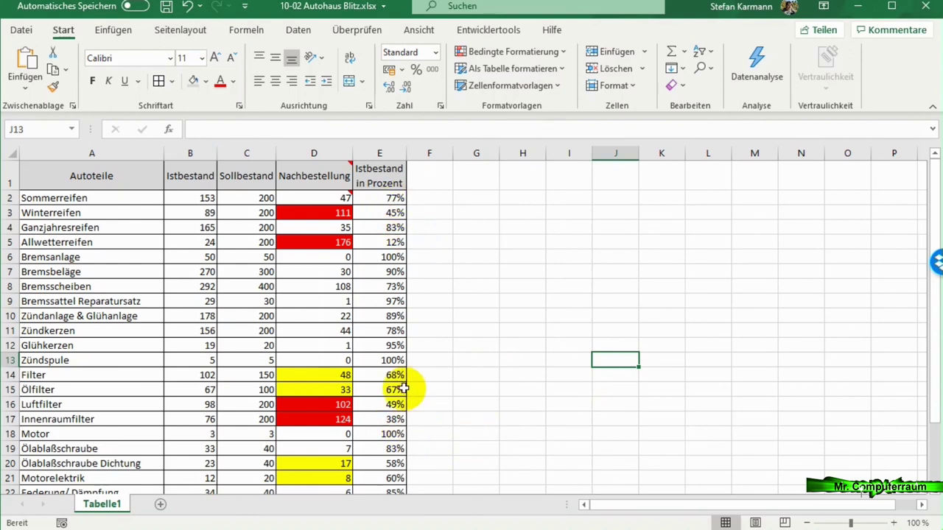
pyautogui.click(339, 389)
pyautogui.press('Up')
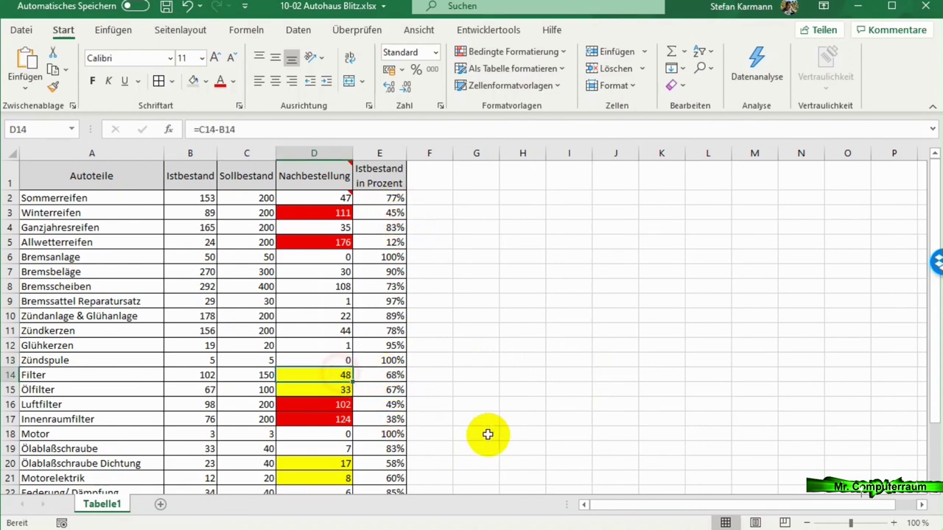
pyautogui.scroll(-2, 470, 417)
pyautogui.click(337, 361)
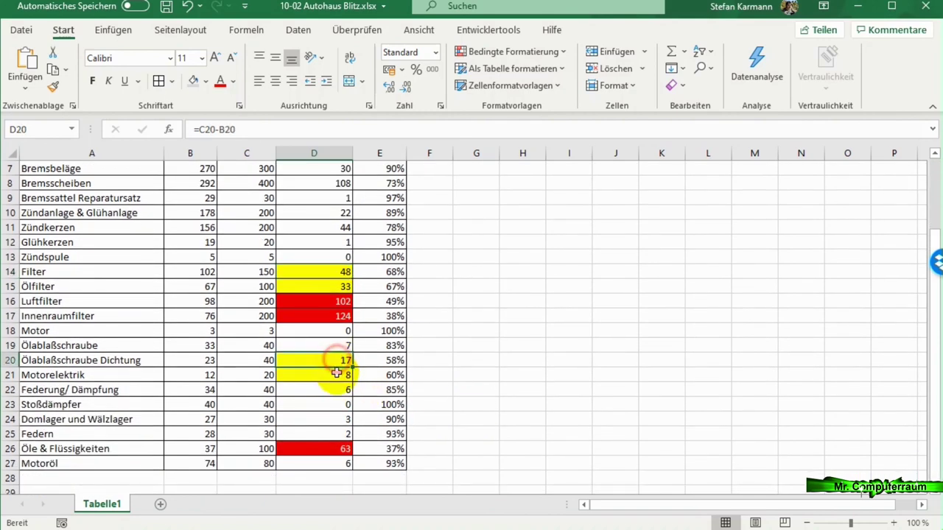
pyautogui.click(336, 375)
pyautogui.scroll(1, 554, 401)
pyautogui.scroll(1, 553, 407)
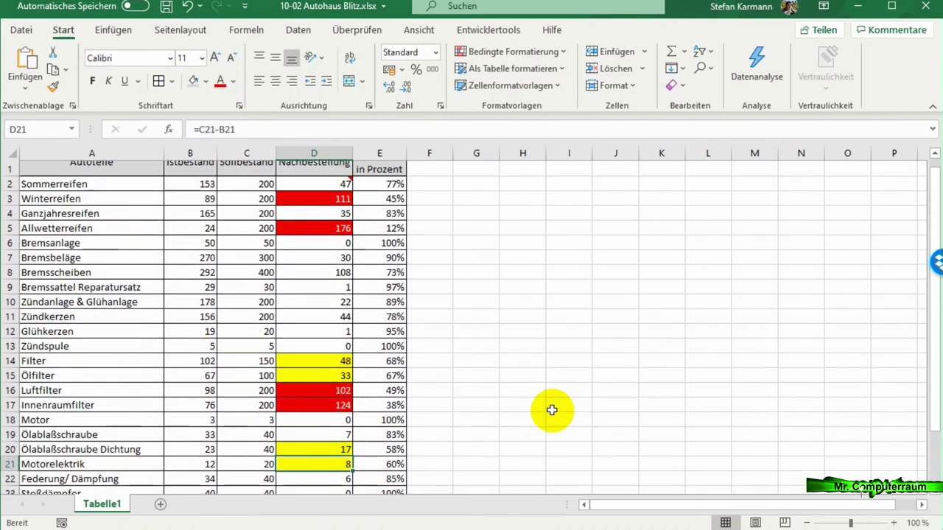